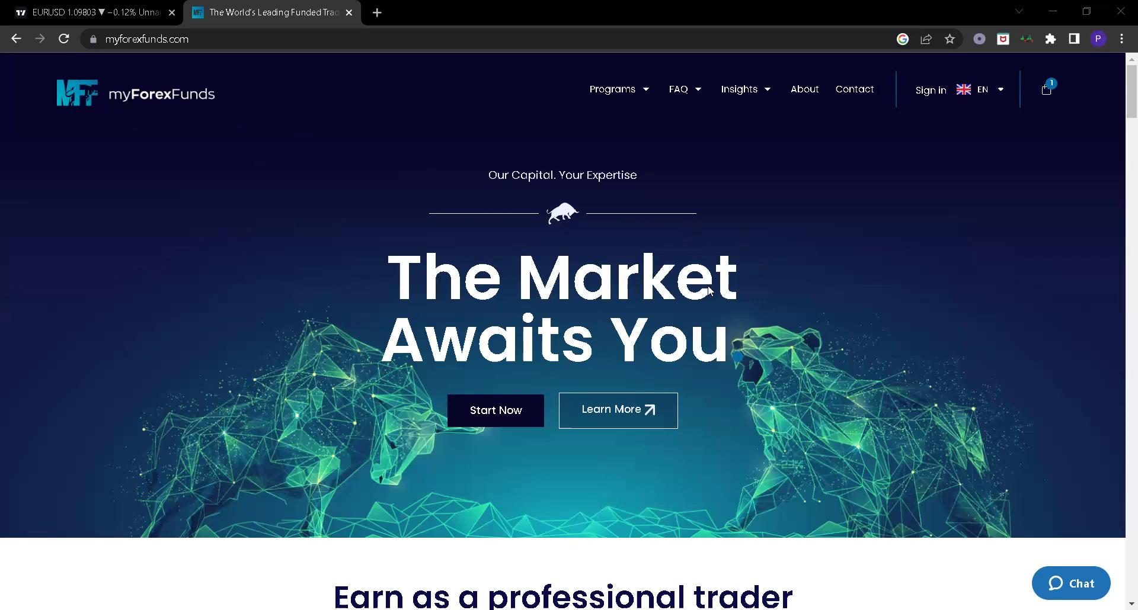
Step: Open the Evaluation program page from the funding programs on the homepage
scroll(710, 289, down, 1)
scroll(712, 289, down, 1)
scroll(712, 289, down, 4)
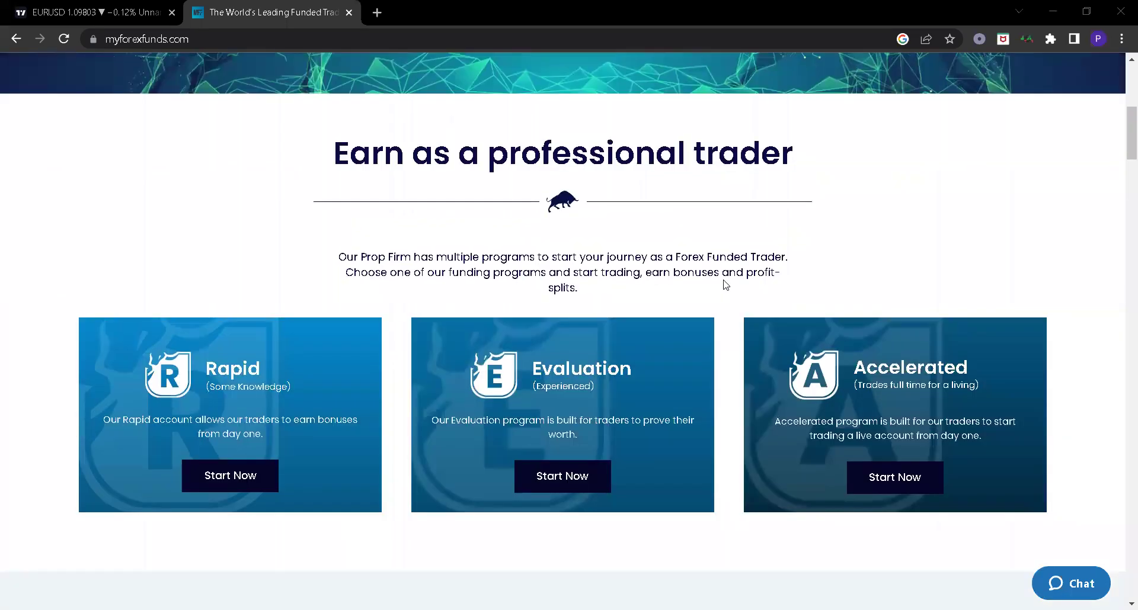
scroll(727, 285, down, 1)
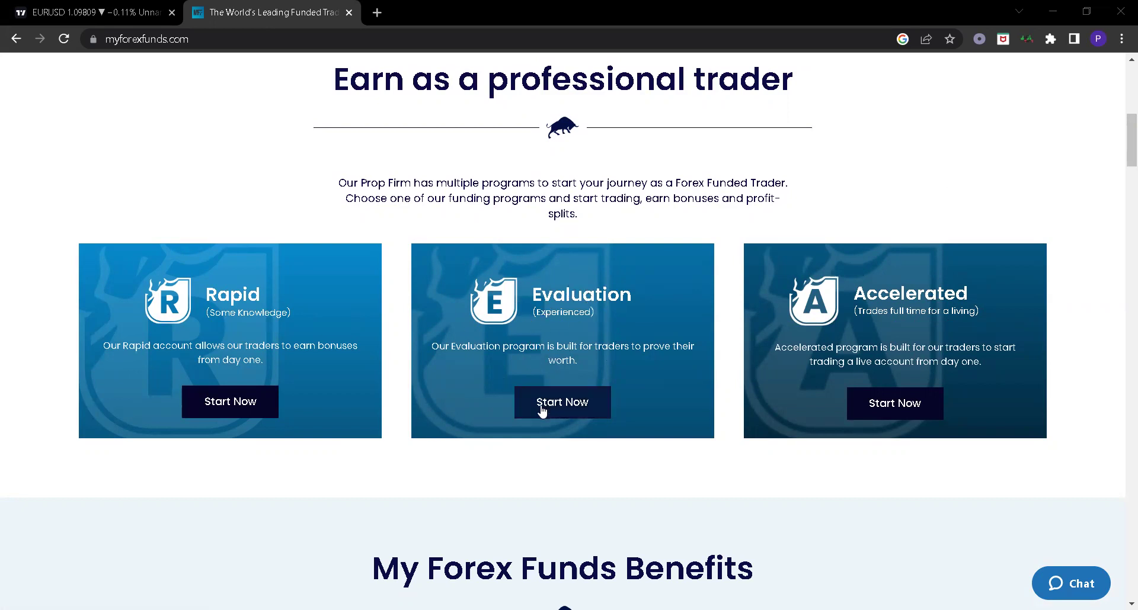
click(556, 405)
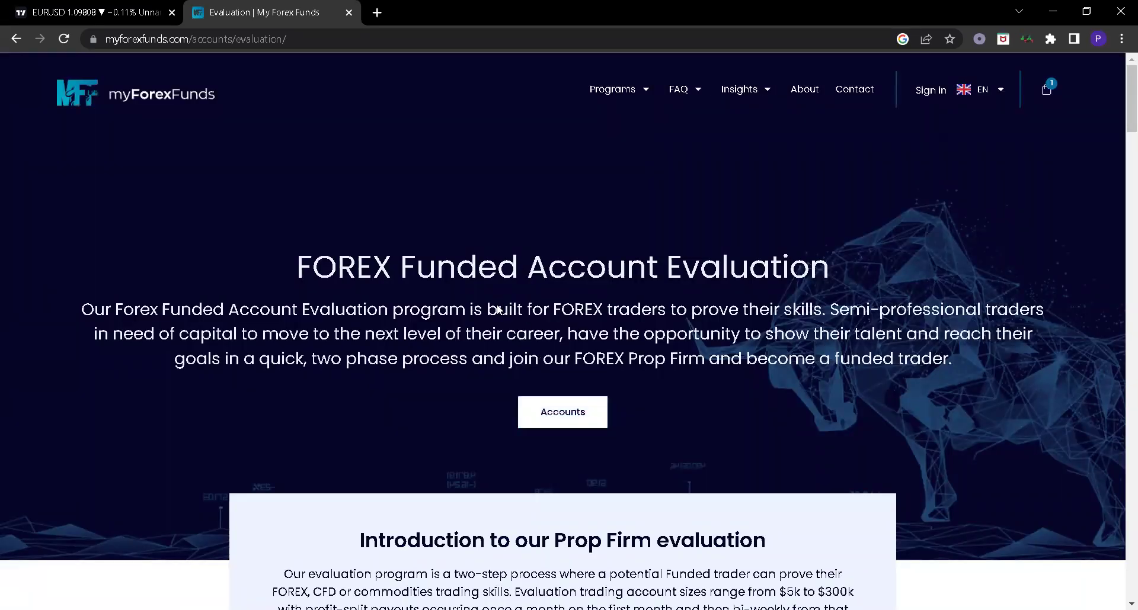
Step: Review the evaluation introduction and the plan table's targets, trading days, drawdown limits, leverage and fees for each account size
scroll(496, 305, down, 1)
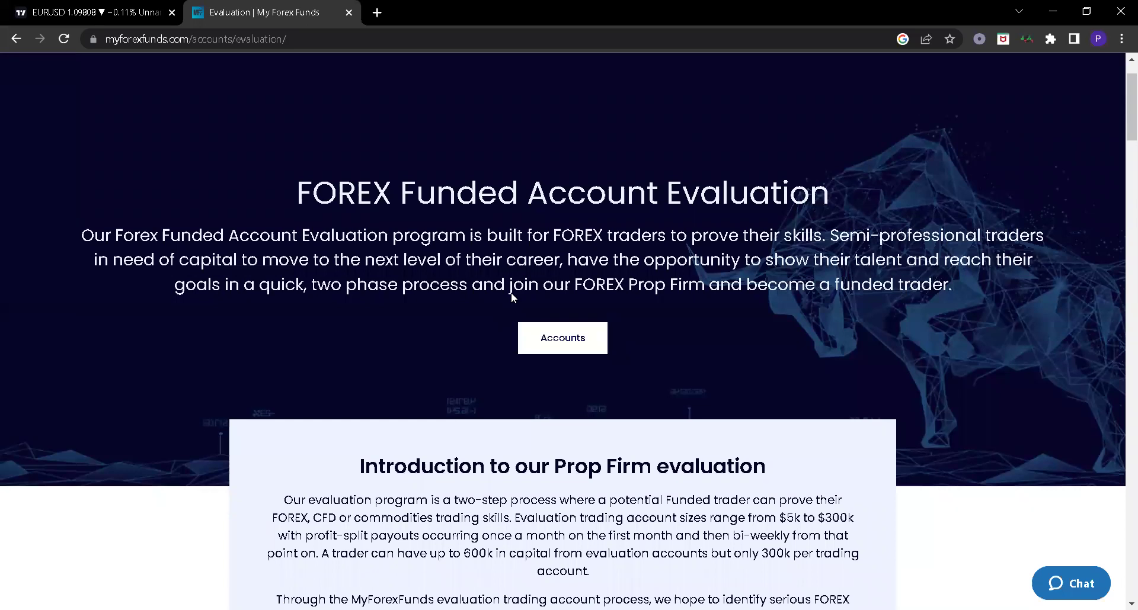
scroll(503, 358, down, 2)
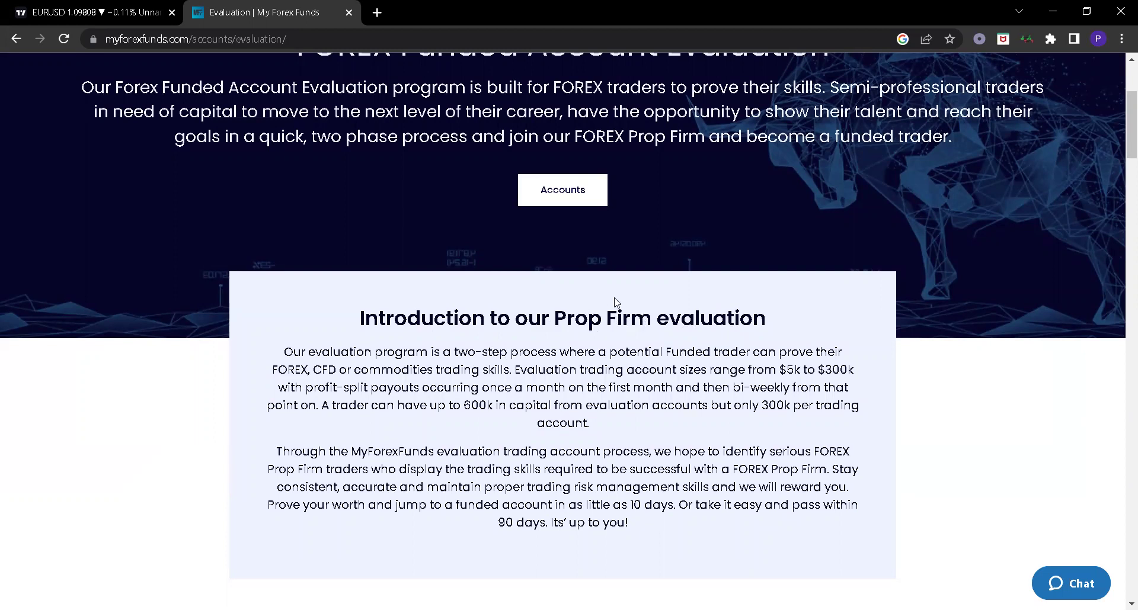
scroll(617, 302, down, 5)
scroll(643, 332, down, 4)
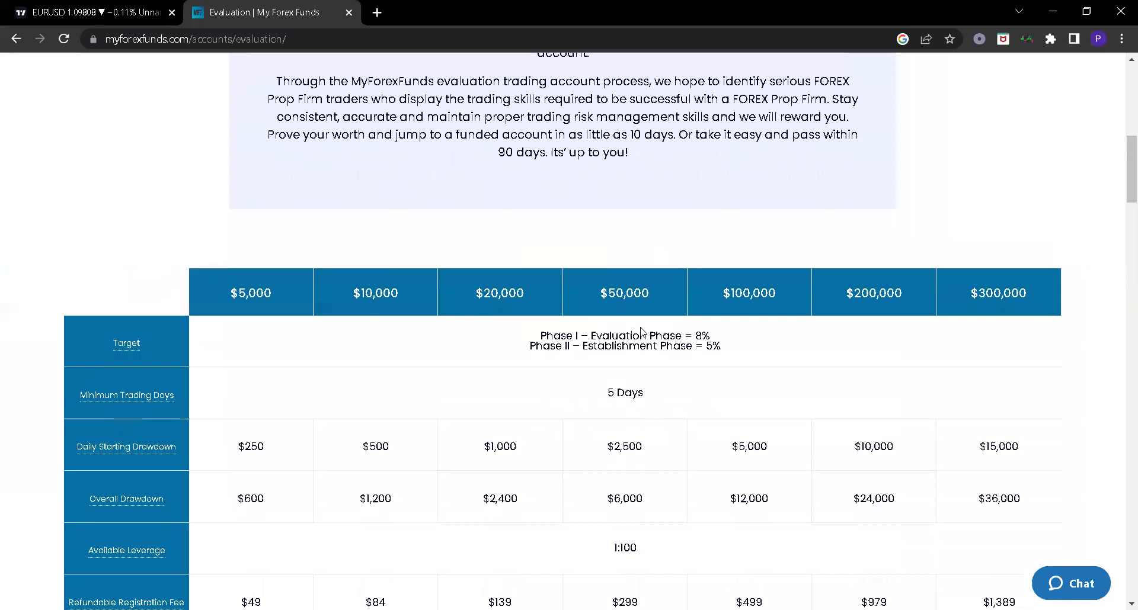
scroll(642, 332, down, 1)
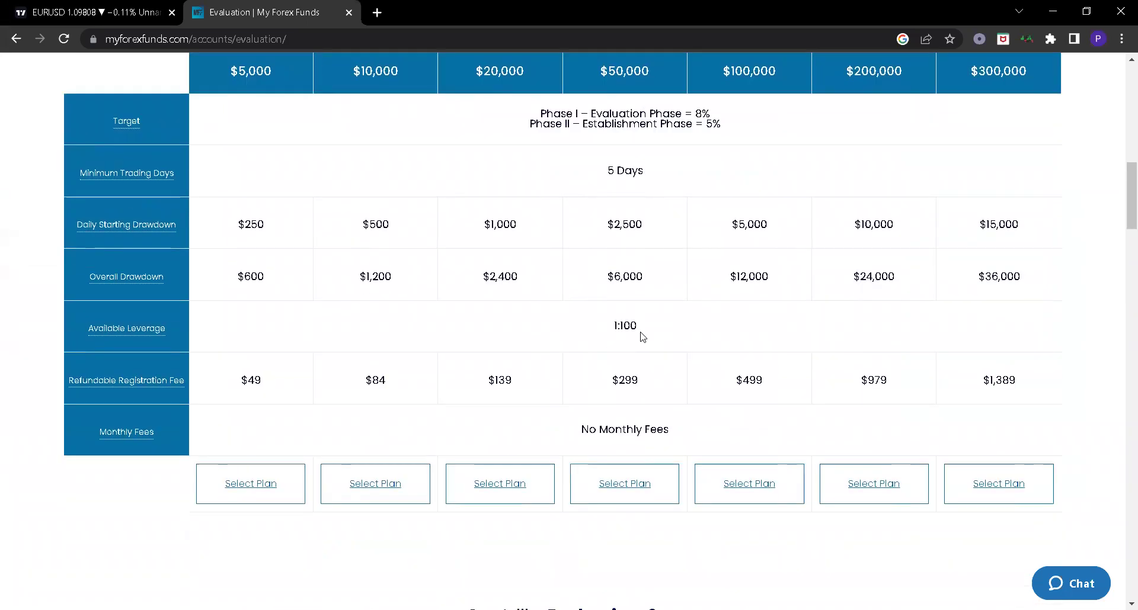
scroll(641, 333, up, 1)
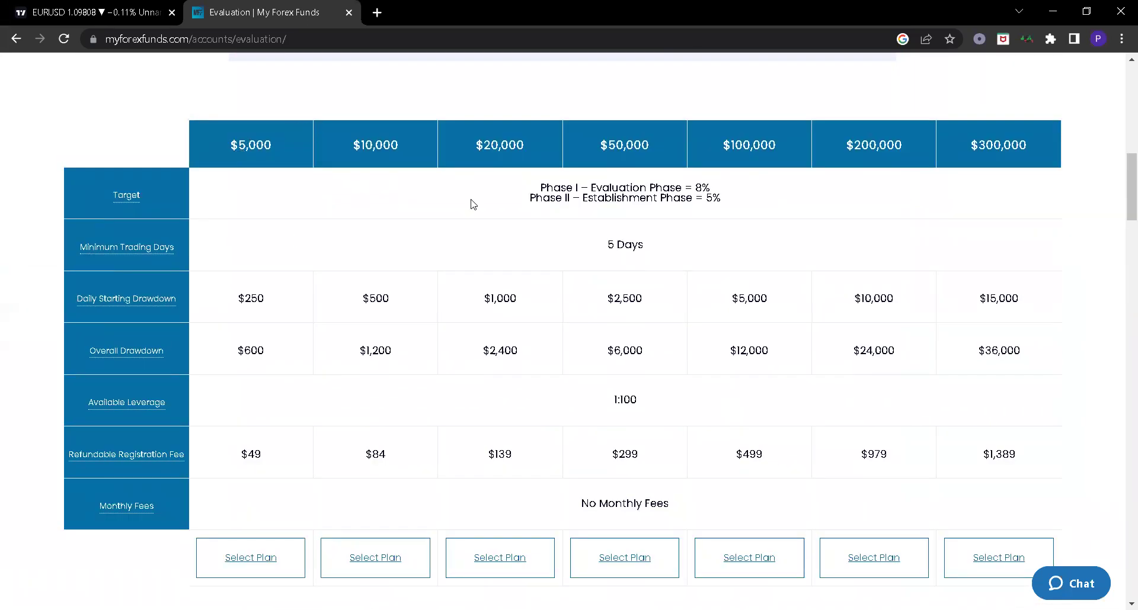
scroll(480, 200, up, 4)
scroll(489, 199, up, 1)
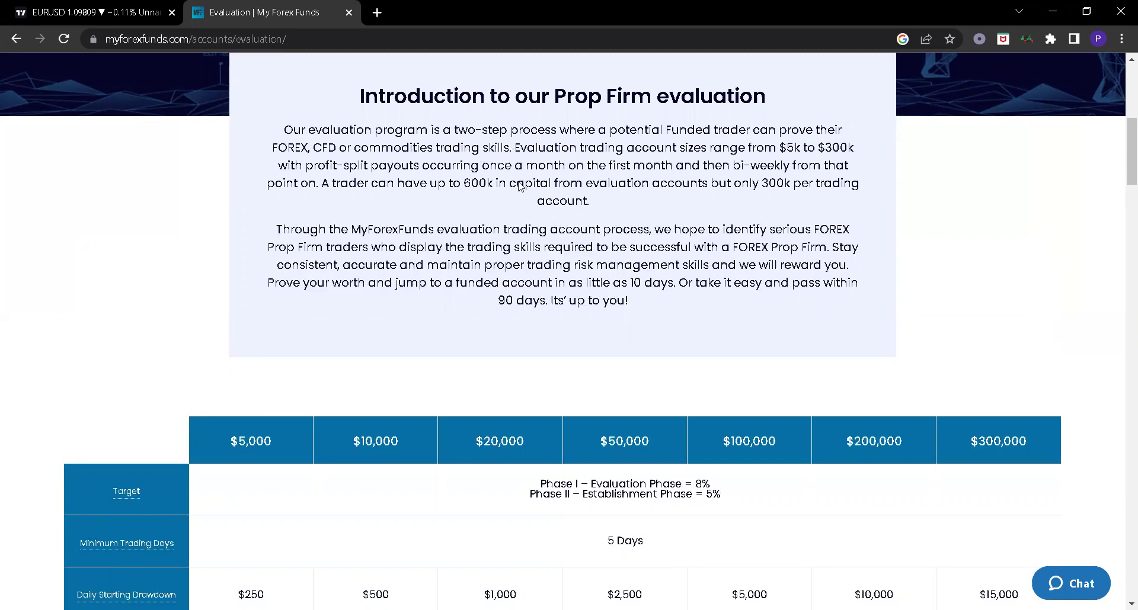
scroll(535, 228, down, 1)
scroll(536, 230, down, 2)
scroll(536, 228, up, 3)
scroll(535, 228, down, 5)
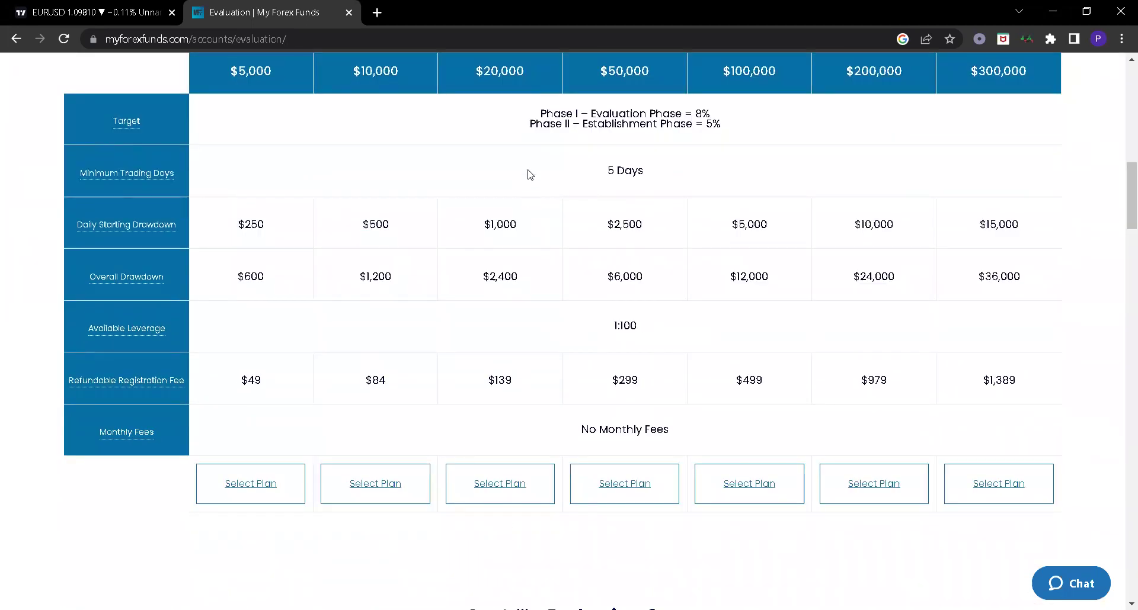
scroll(529, 181, up, 2)
scroll(531, 172, down, 1)
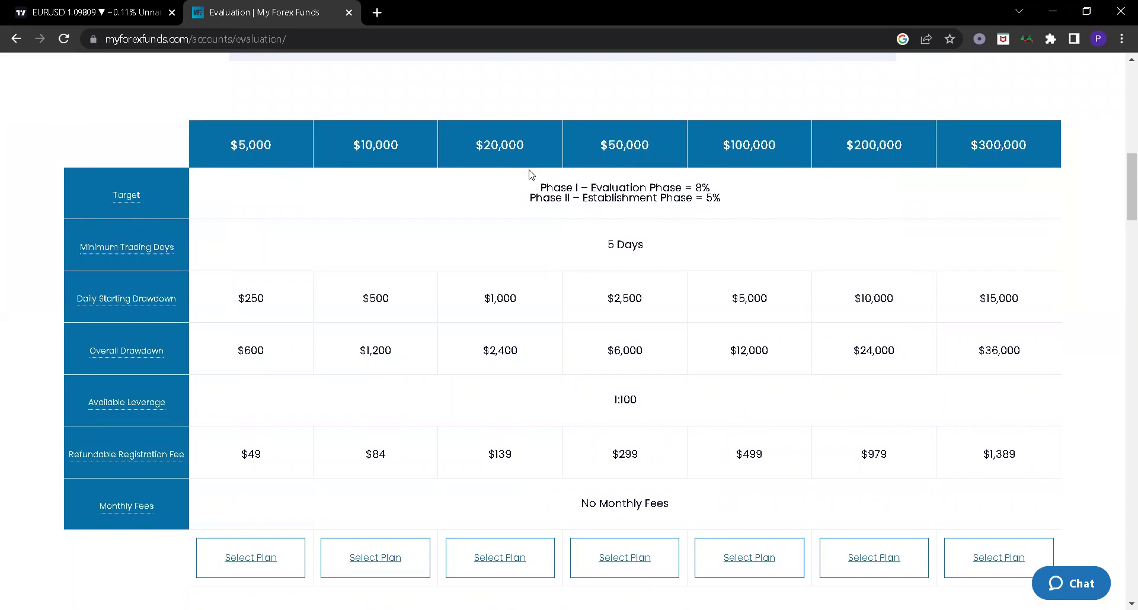
scroll(448, 135, up, 1)
scroll(448, 135, down, 1)
scroll(331, 203, down, 1)
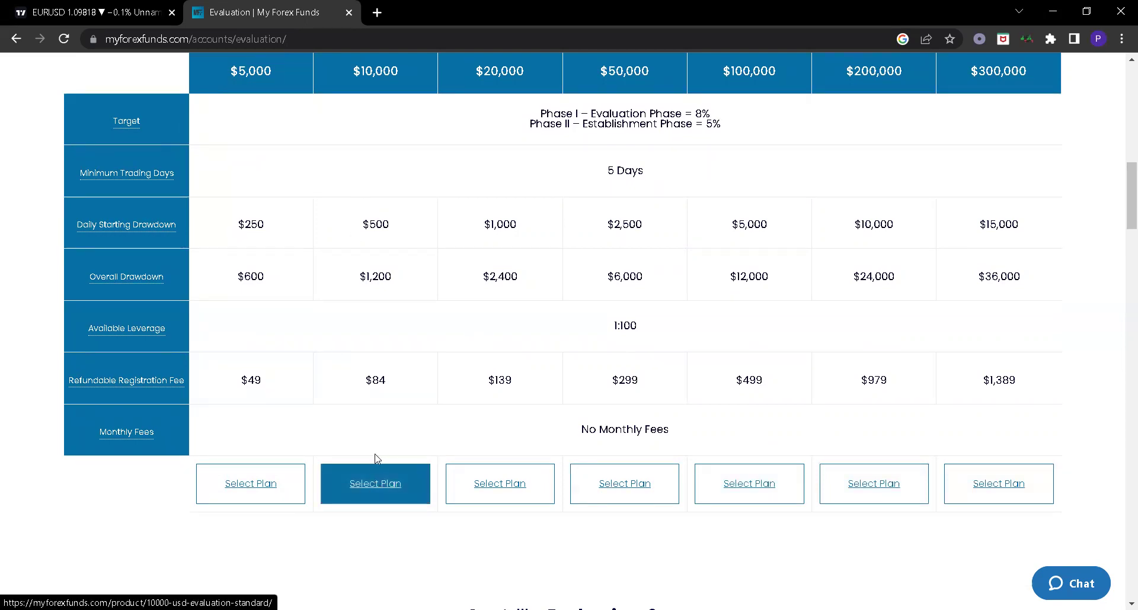
Step: Add the $10,000 evaluation plan to the cart with MT5 as the platform
click(373, 489)
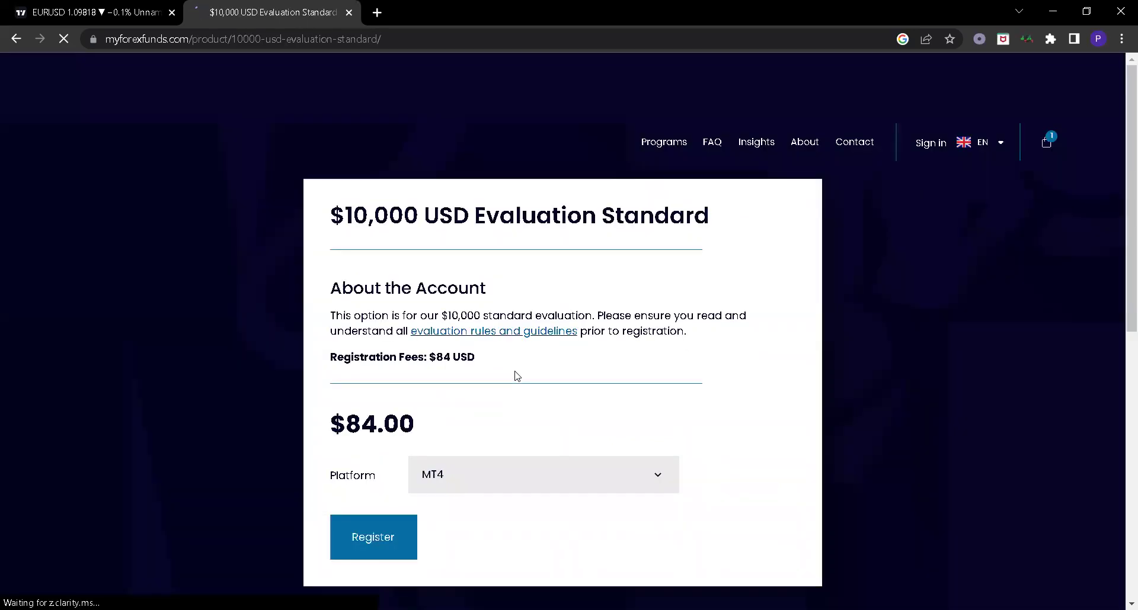
scroll(634, 290, down, 1)
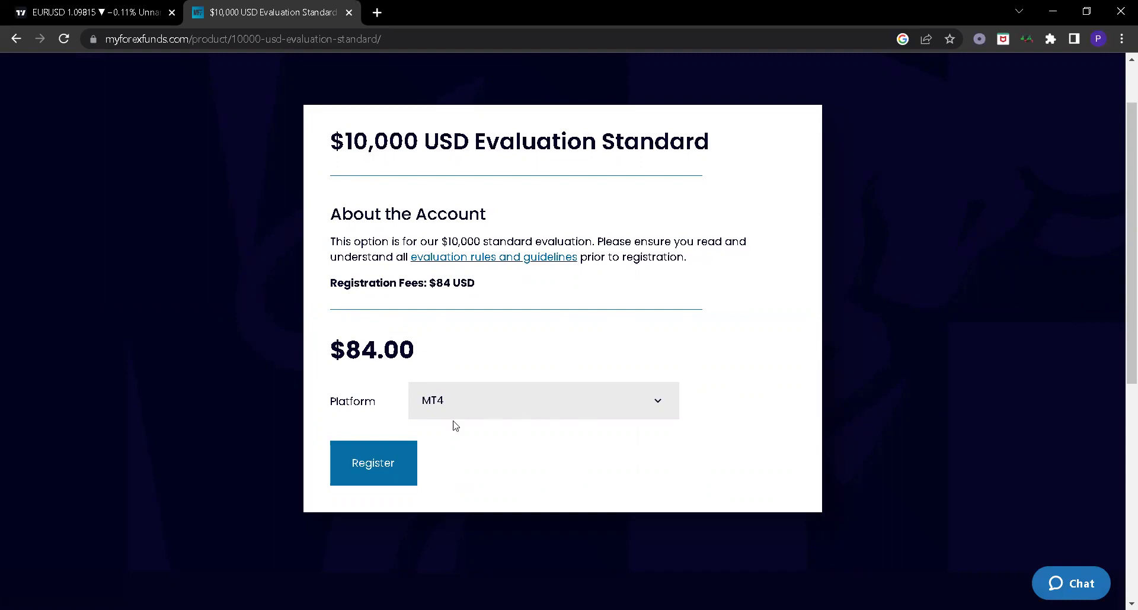
click(507, 415)
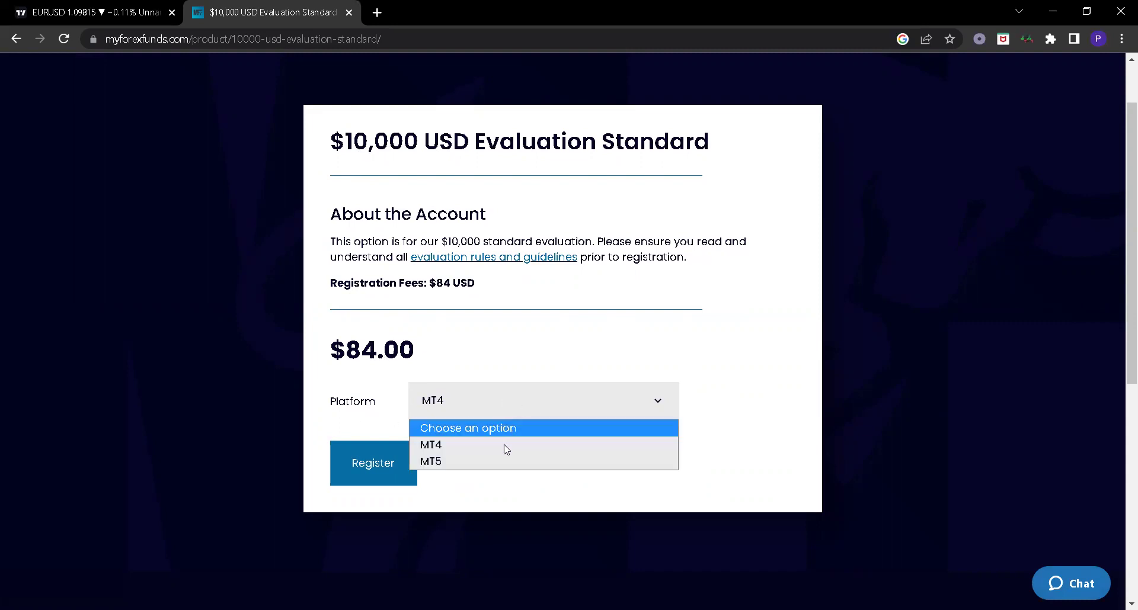
click(486, 469)
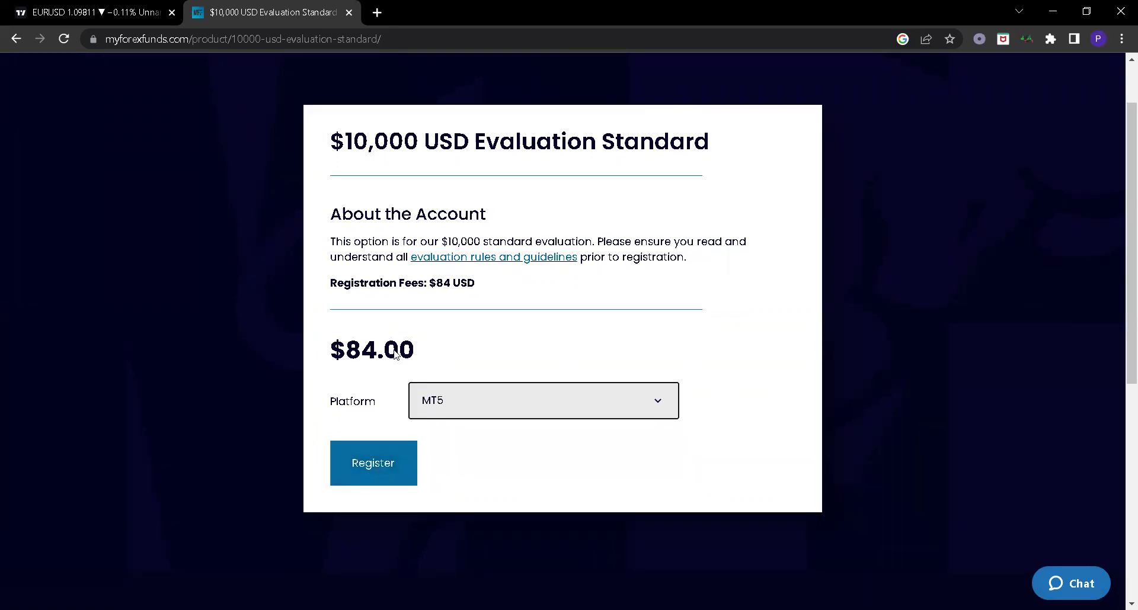
click(375, 465)
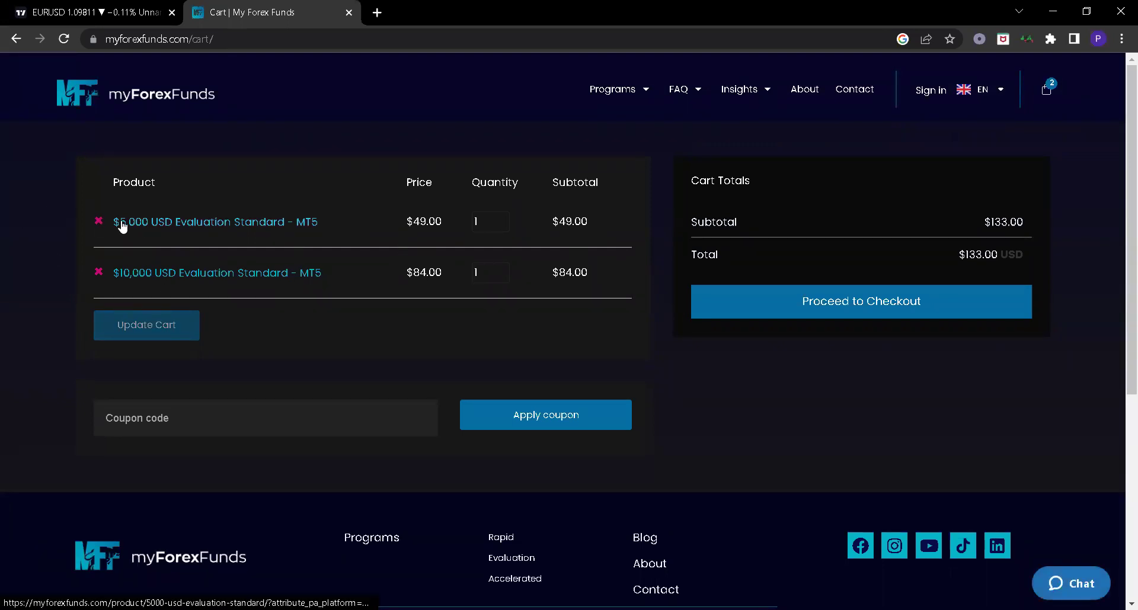
Step: Remove the $5,000 USD Evaluation Standard from the cart and proceed to checkout
click(99, 222)
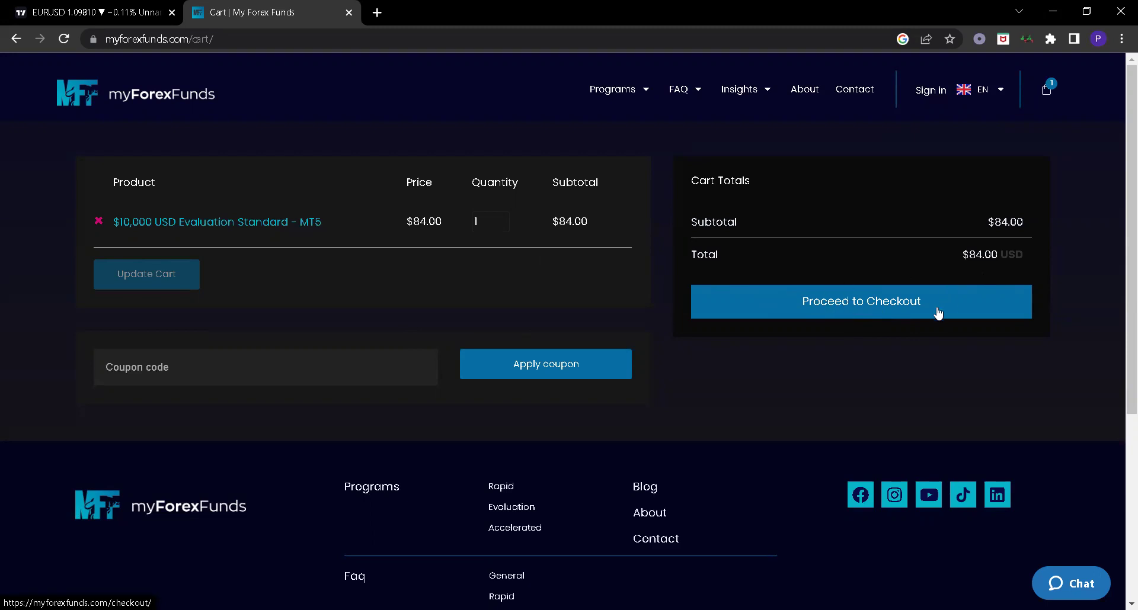
click(875, 305)
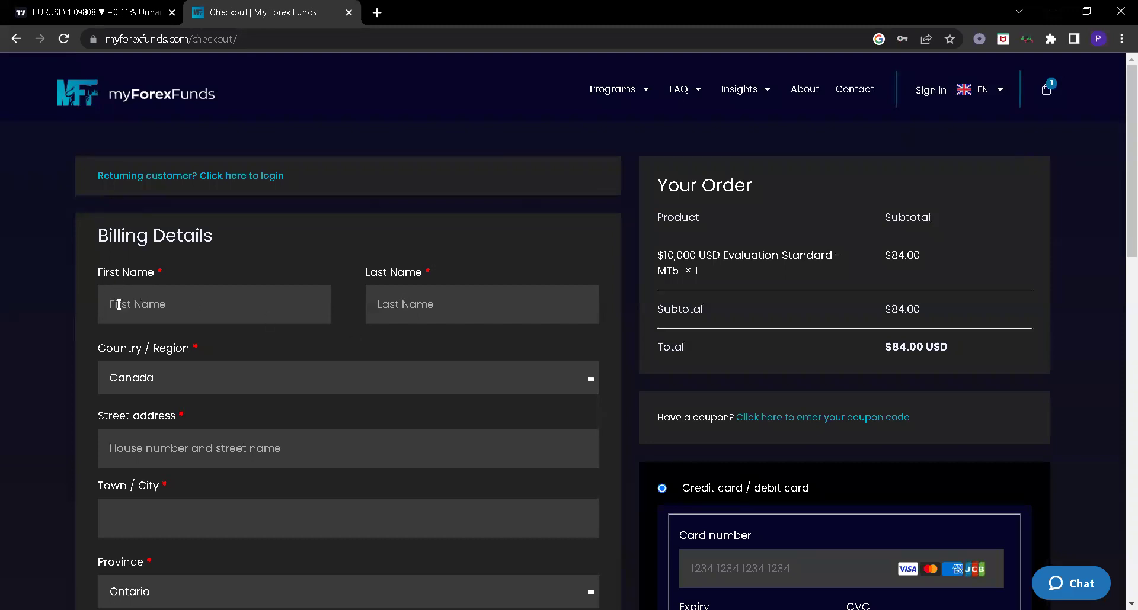
Step: Set the country in the billing details to Sri Lanka
click(155, 301)
click(189, 384)
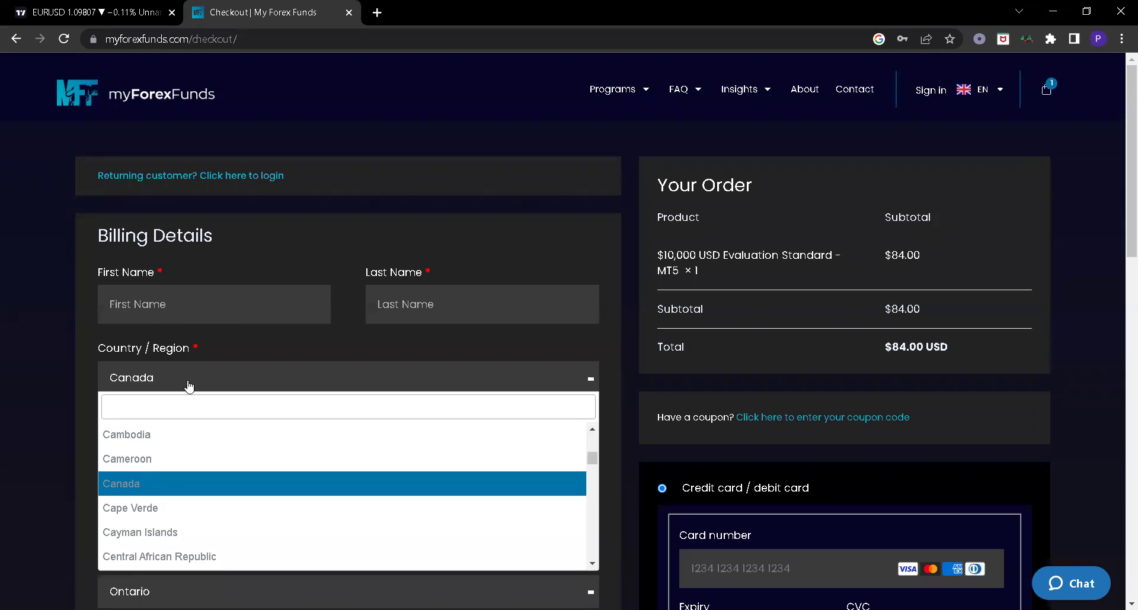
text(sri)
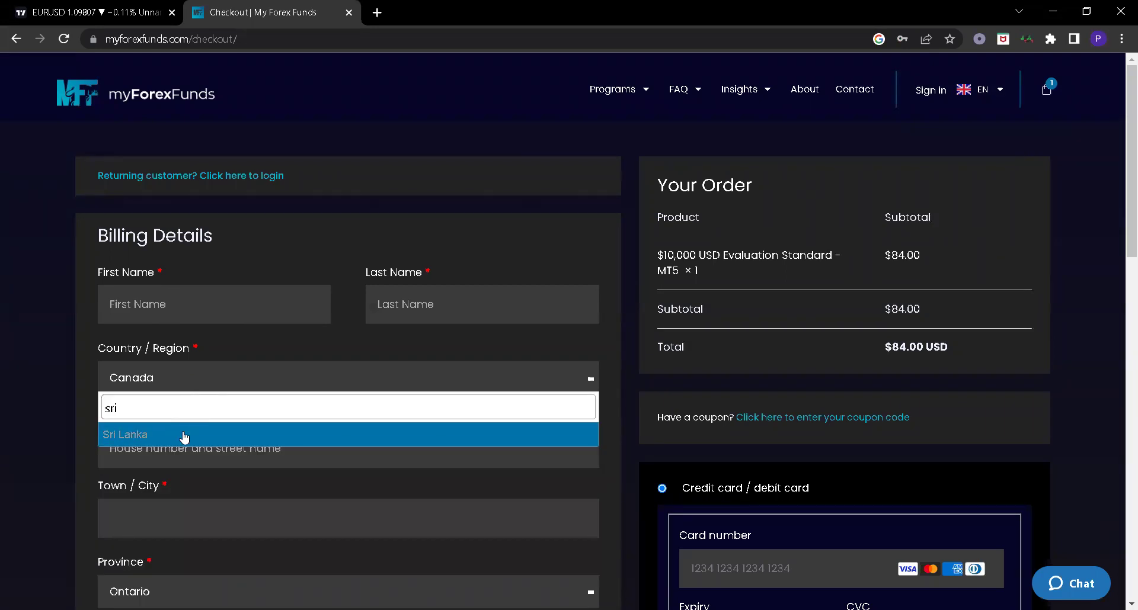
click(184, 438)
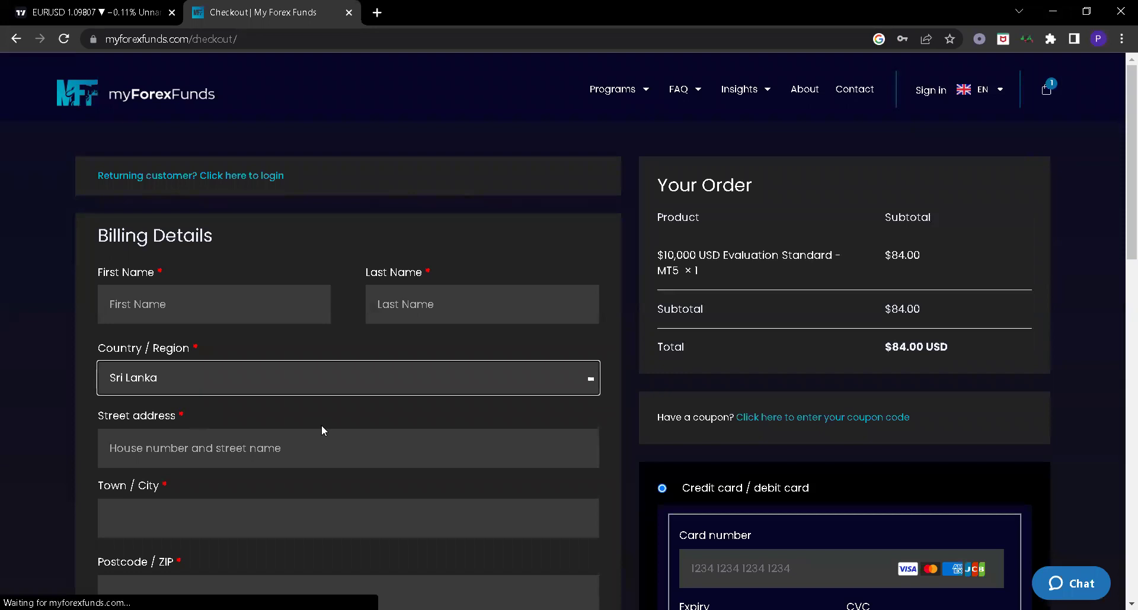
Step: Review the remaining billing fields, from street address to email confirmation and order notes
scroll(211, 402, down, 1)
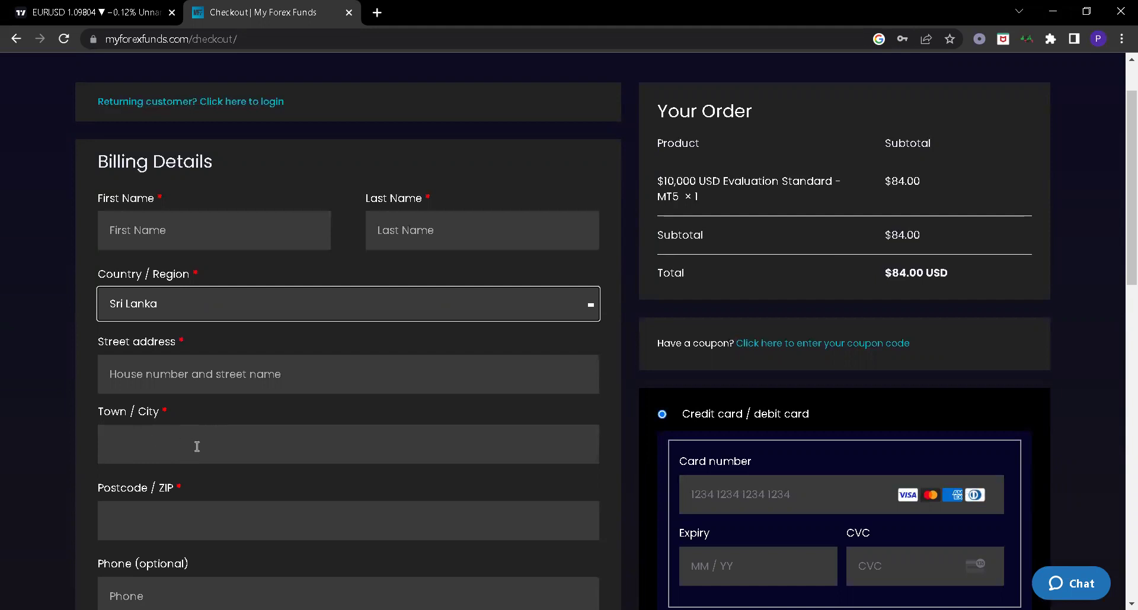
scroll(198, 441, down, 1)
scroll(198, 441, down, 1)
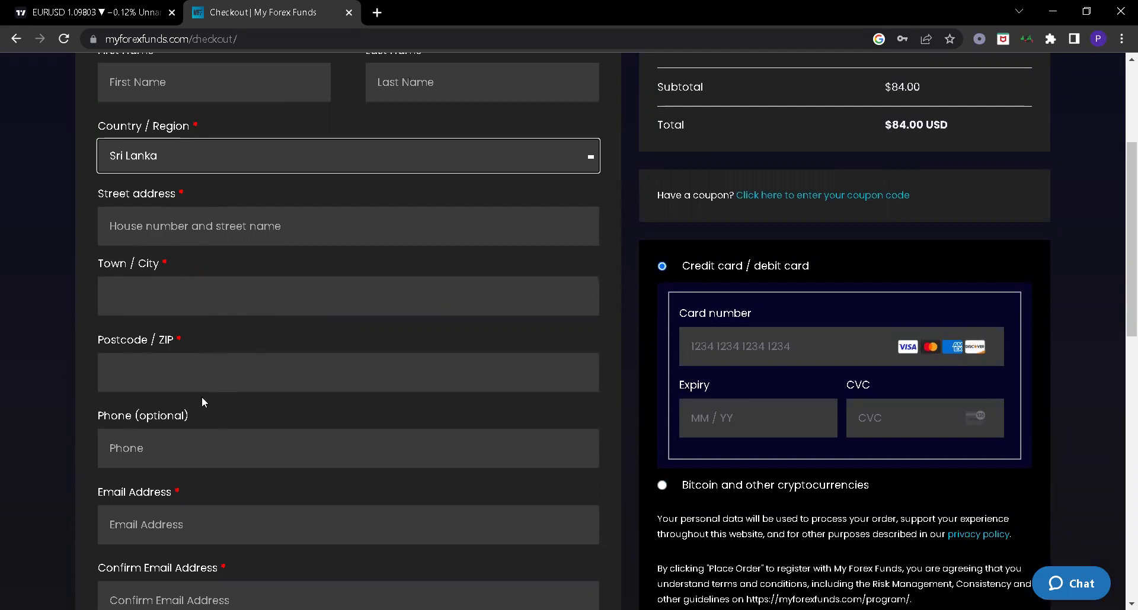
scroll(204, 351, down, 1)
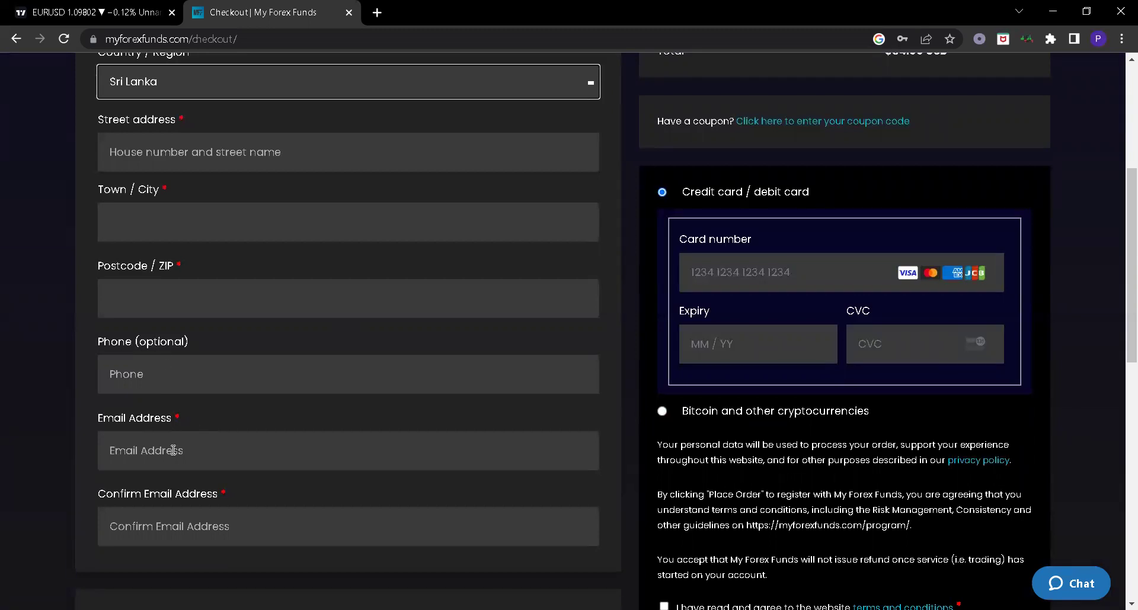
scroll(211, 442, down, 1)
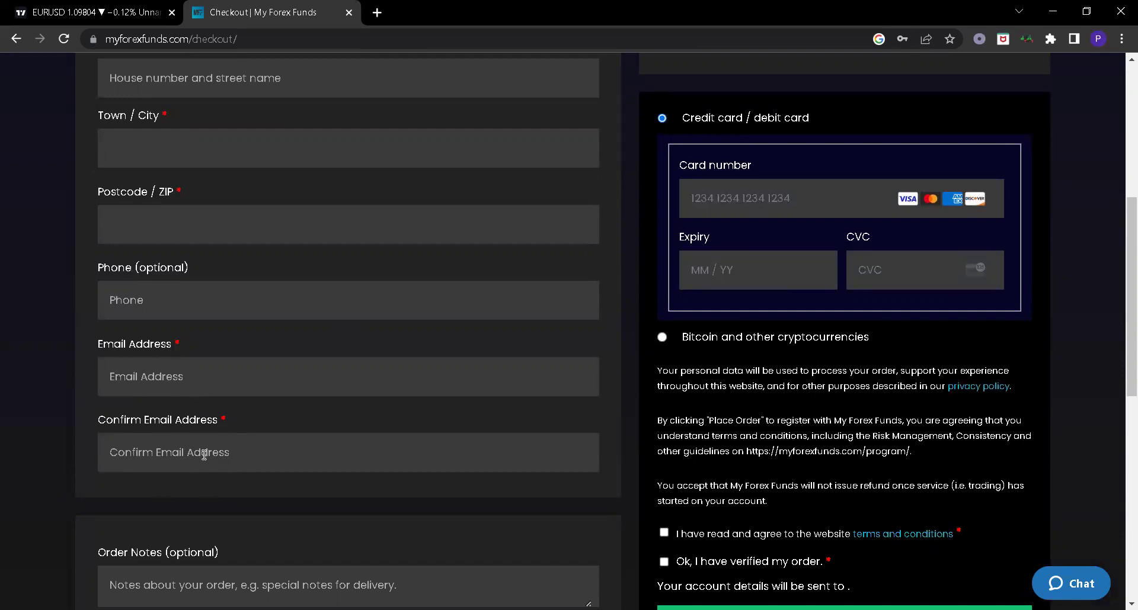
scroll(274, 450, down, 1)
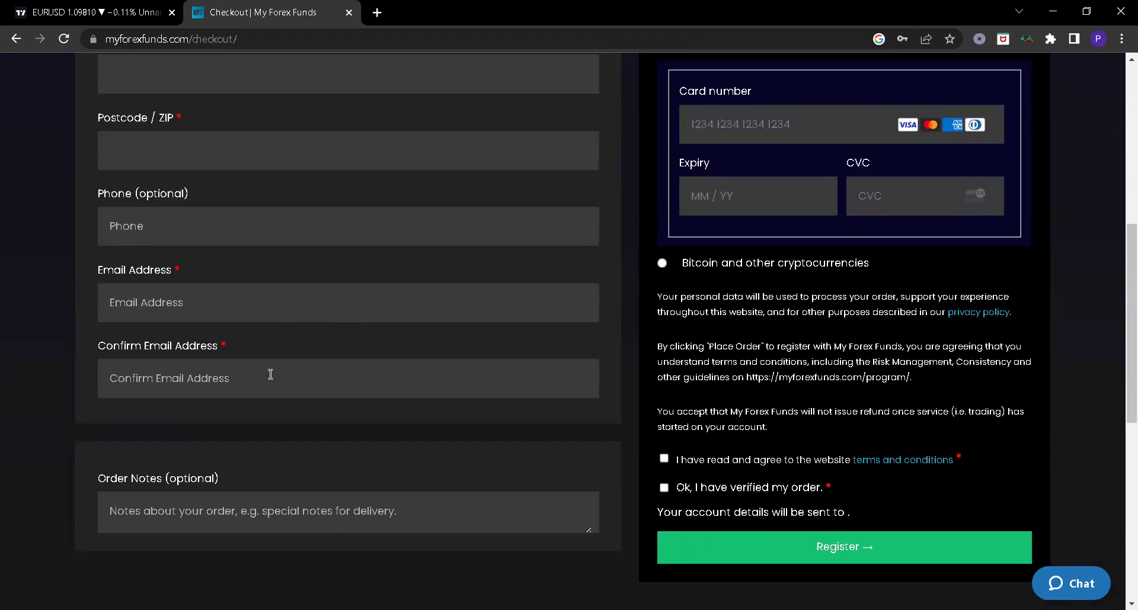
scroll(184, 415, down, 1)
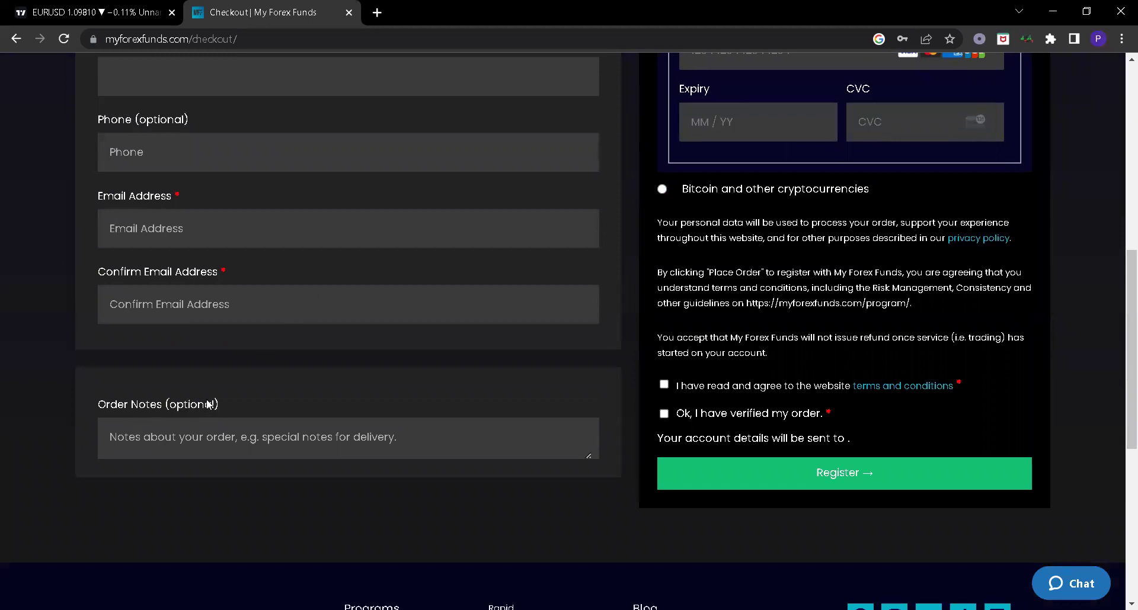
scroll(384, 434, up, 7)
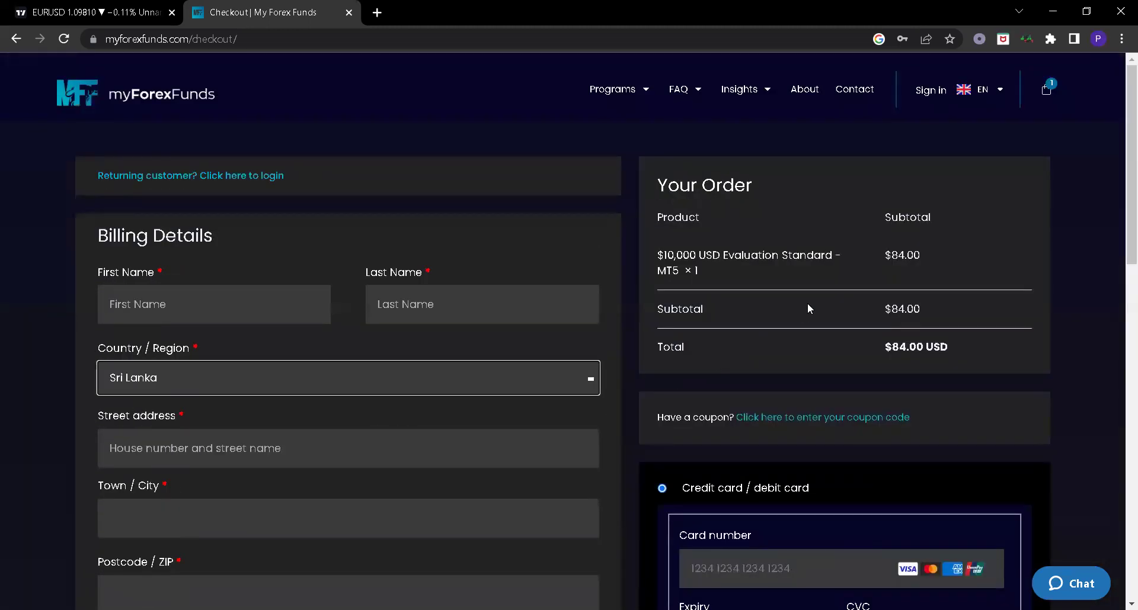
Step: Check the order summary, the card and cryptocurrency payment options, and the registration conditions
scroll(808, 303, down, 1)
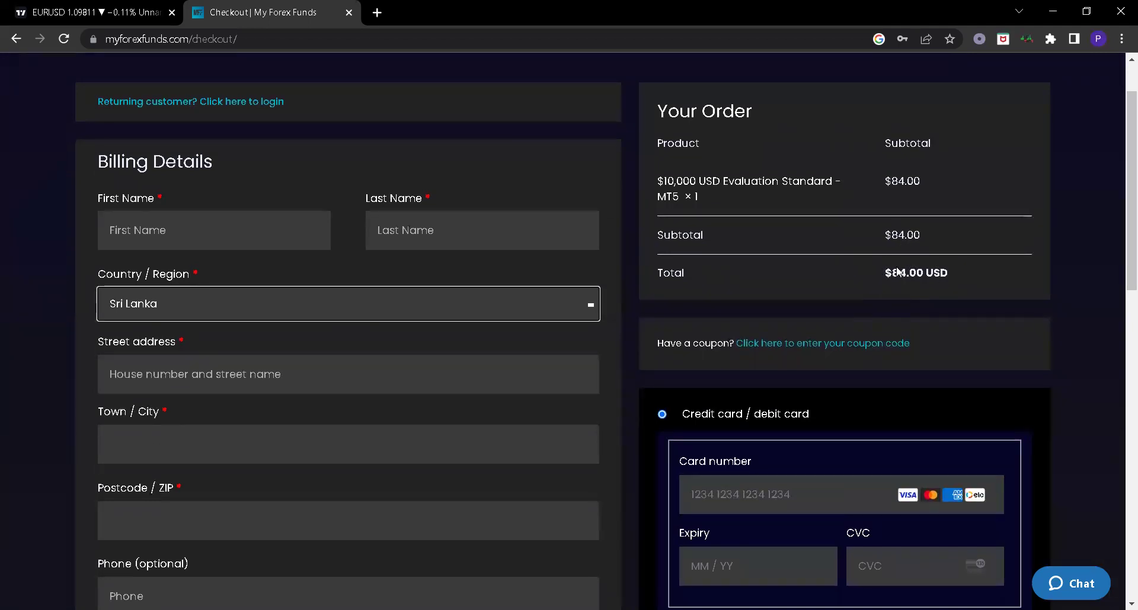
scroll(896, 274, down, 1)
scroll(933, 268, down, 1)
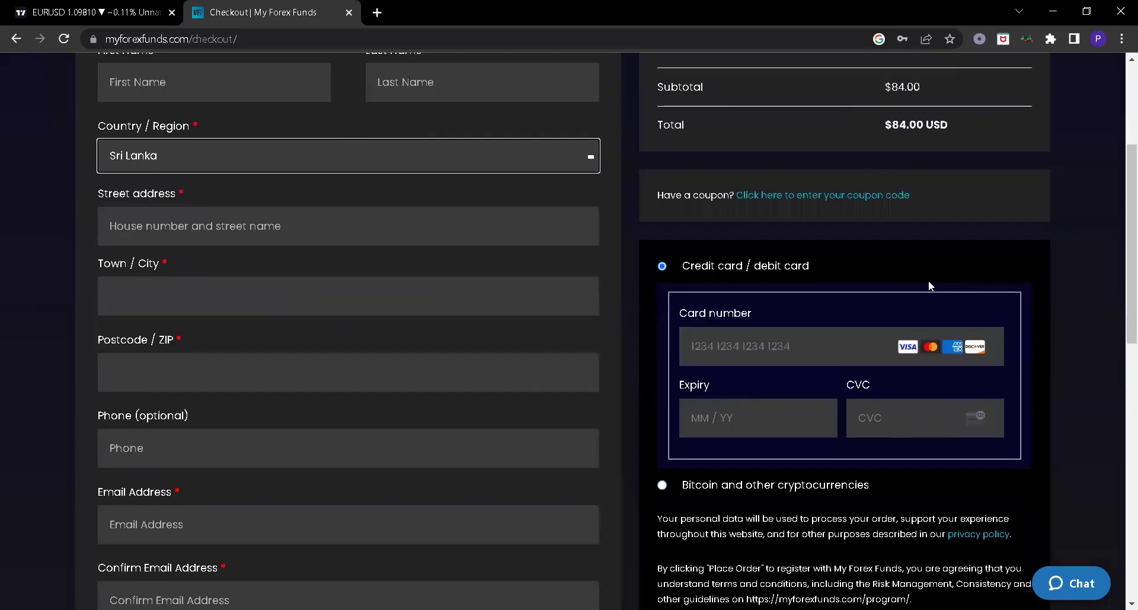
scroll(742, 333, down, 1)
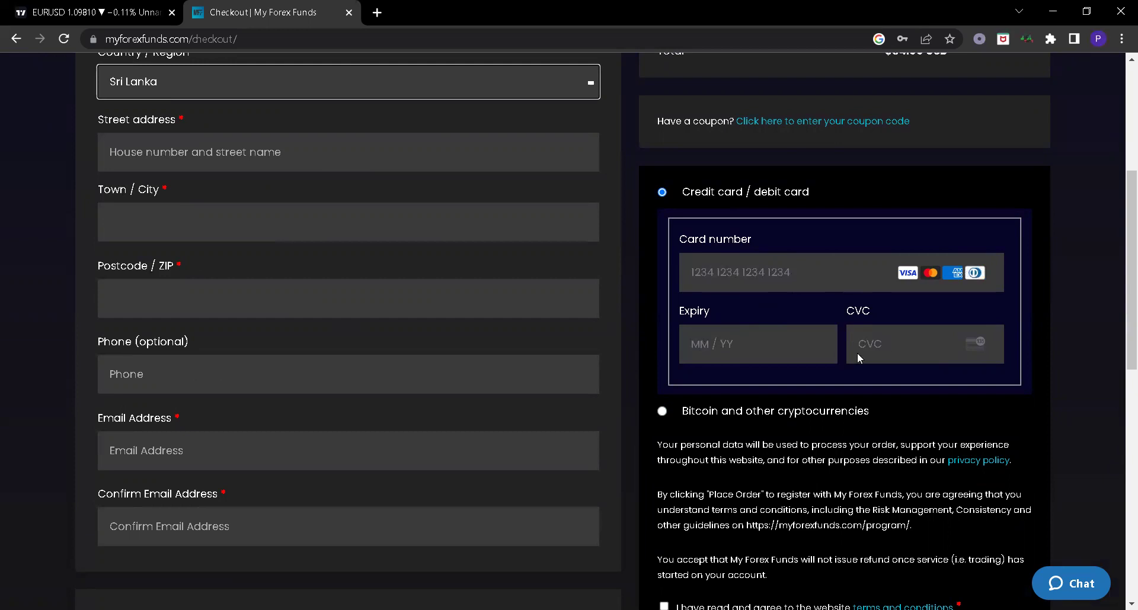
scroll(860, 367, down, 2)
scroll(846, 365, down, 2)
scroll(846, 365, up, 2)
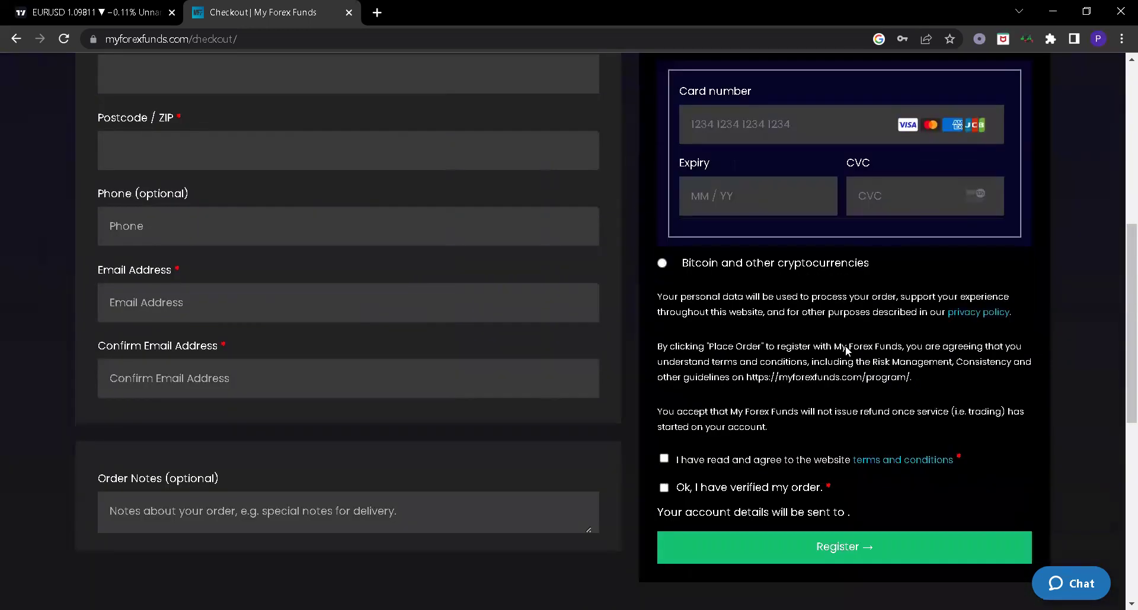
scroll(846, 349, down, 1)
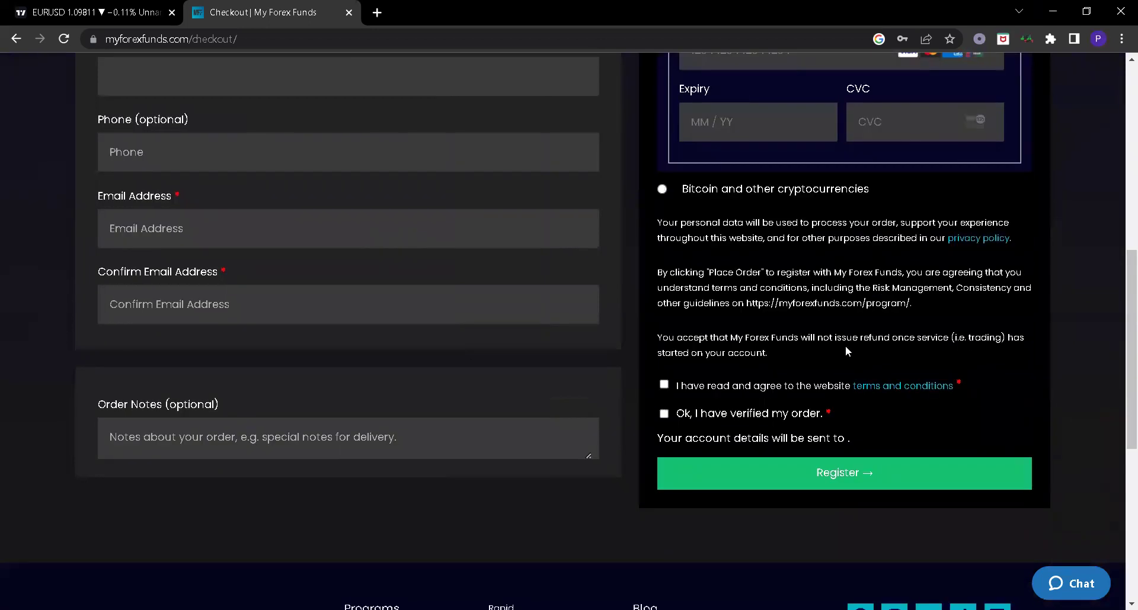
Step: Accept the website terms and conditions and mark the order as verified
click(671, 386)
click(664, 414)
scroll(878, 373, up, 1)
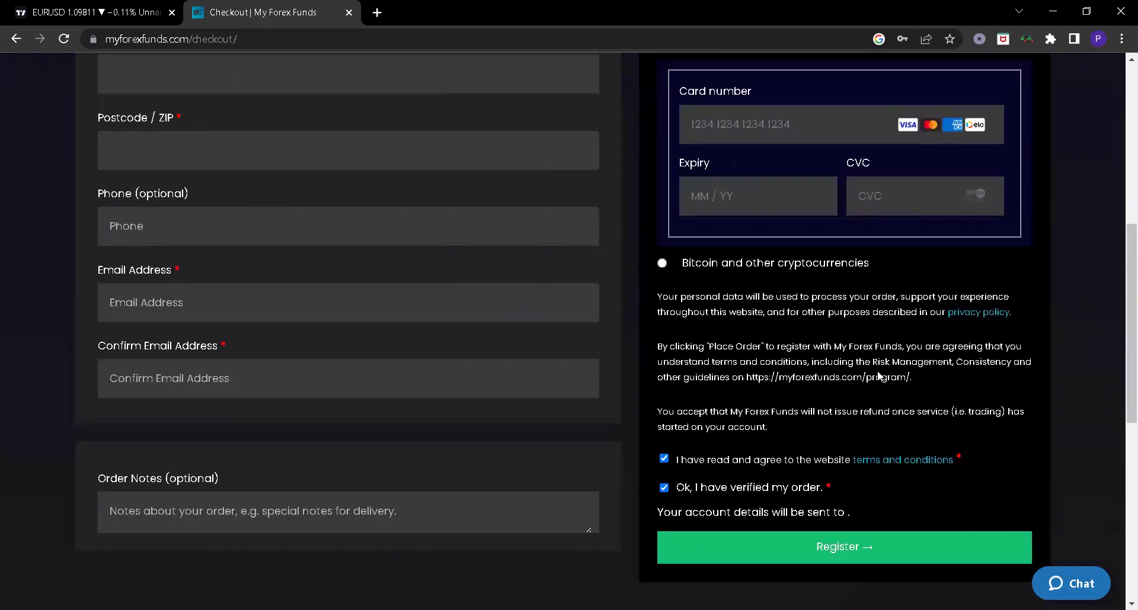
Step: Recheck the payment section of the checkout, covering the coupon option, the card fields, the cryptocurrency choice and the order total
scroll(882, 372, up, 2)
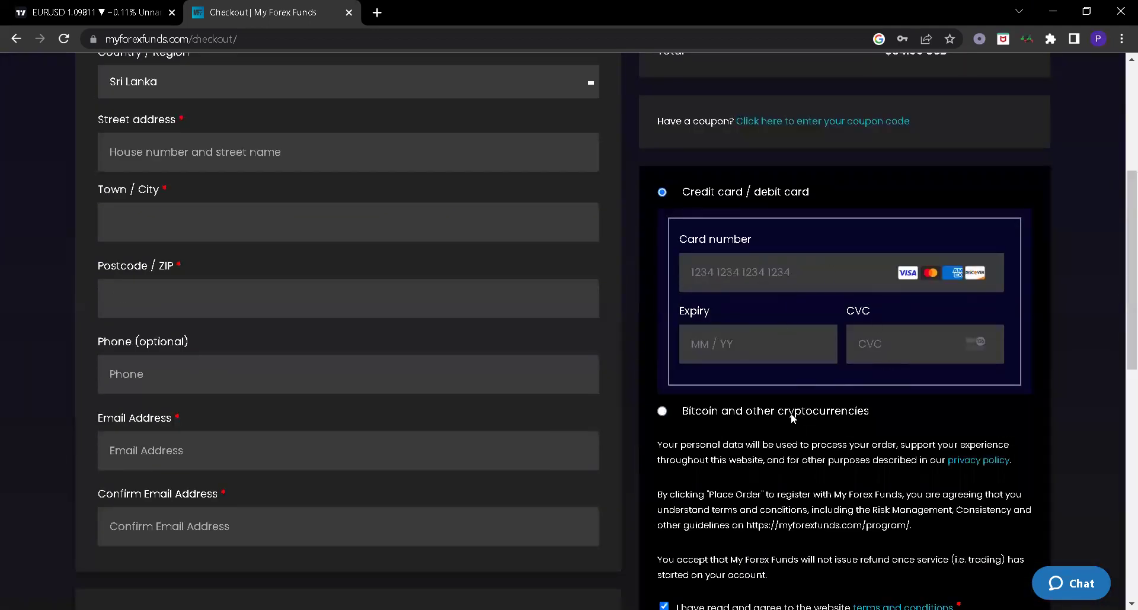
scroll(791, 415, down, 1)
scroll(771, 288, up, 3)
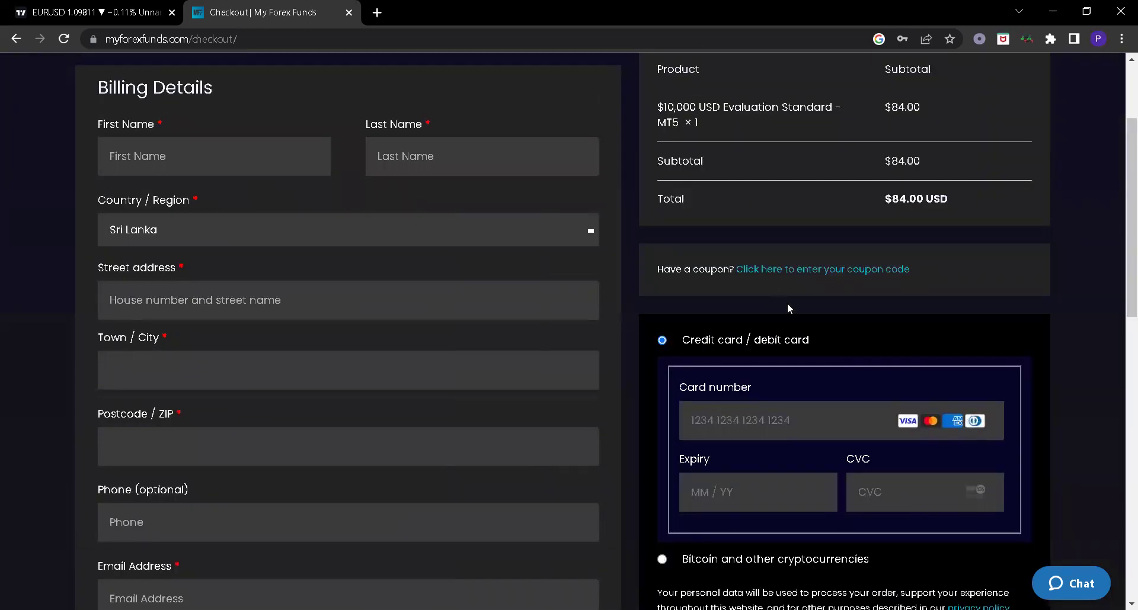
scroll(788, 309, down, 2)
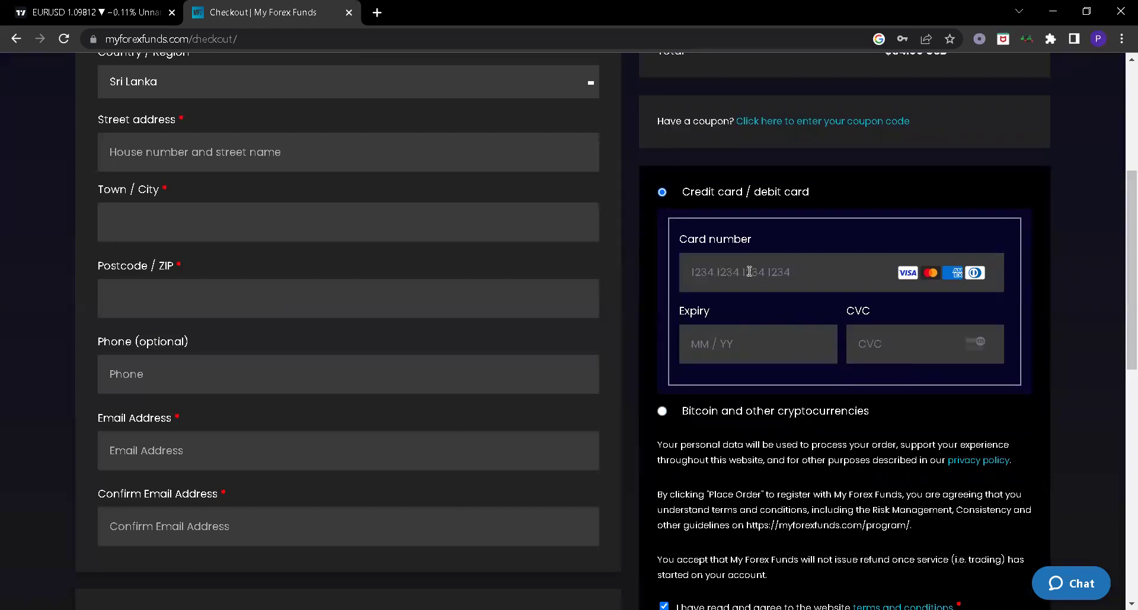
scroll(761, 344, down, 1)
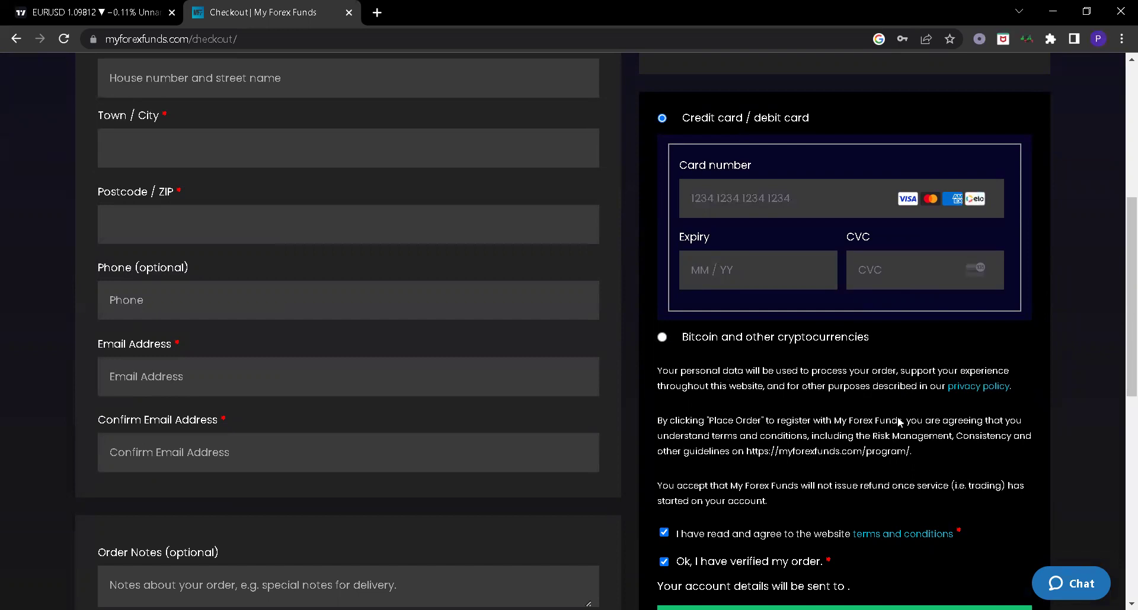
scroll(635, 301, up, 5)
scroll(636, 301, up, 2)
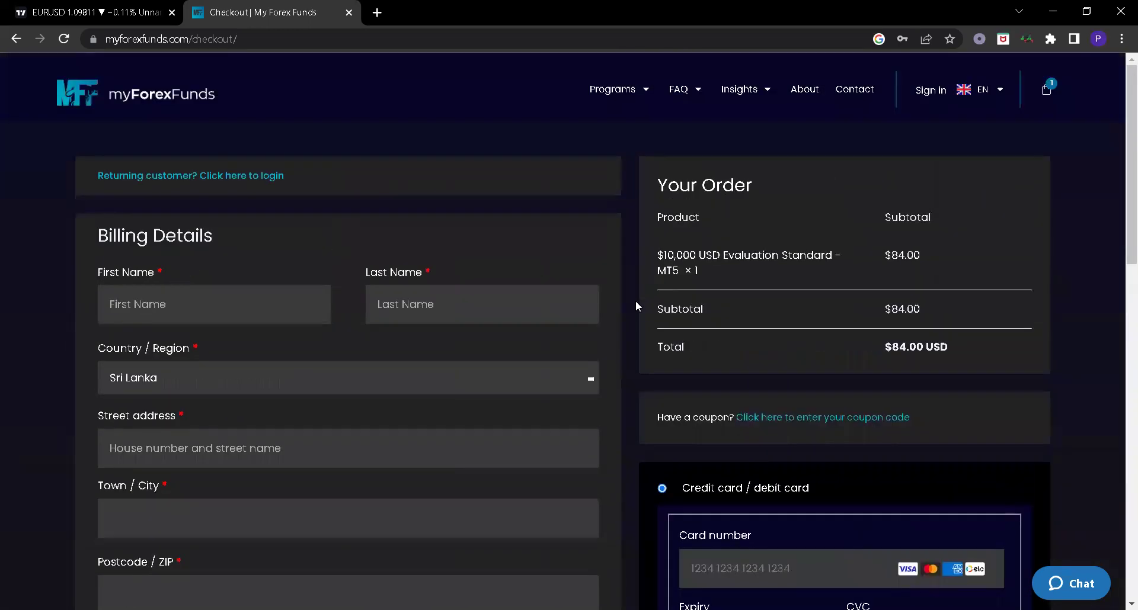
Step: Look over the whole checkout form once more, from the billing details and order summary down to the accepted conditions and registration option
scroll(707, 314, down, 5)
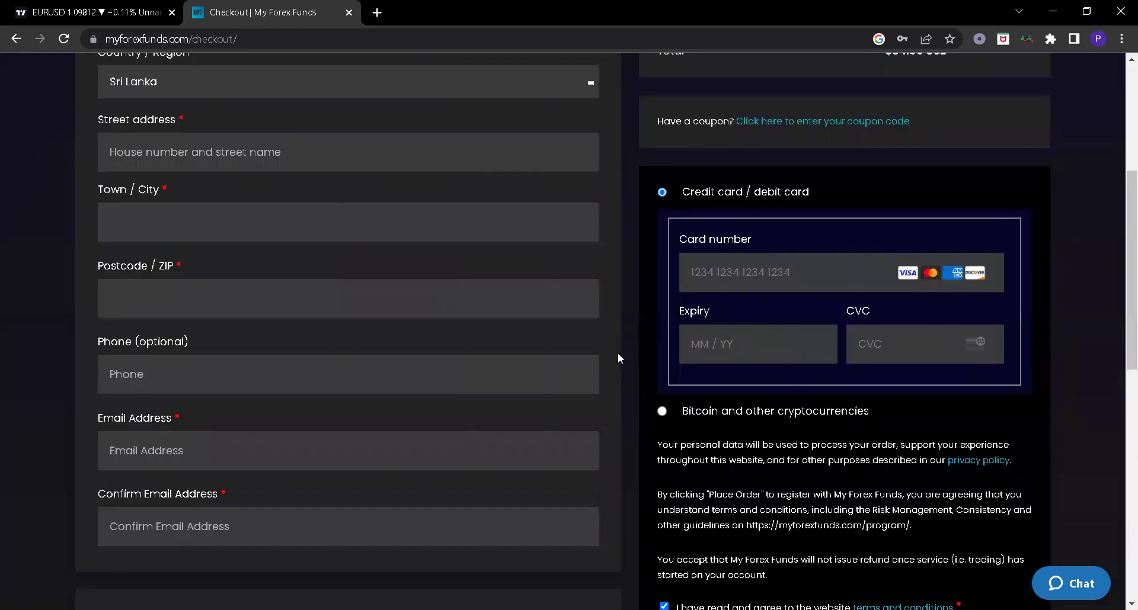
scroll(613, 353, down, 8)
scroll(613, 356, up, 6)
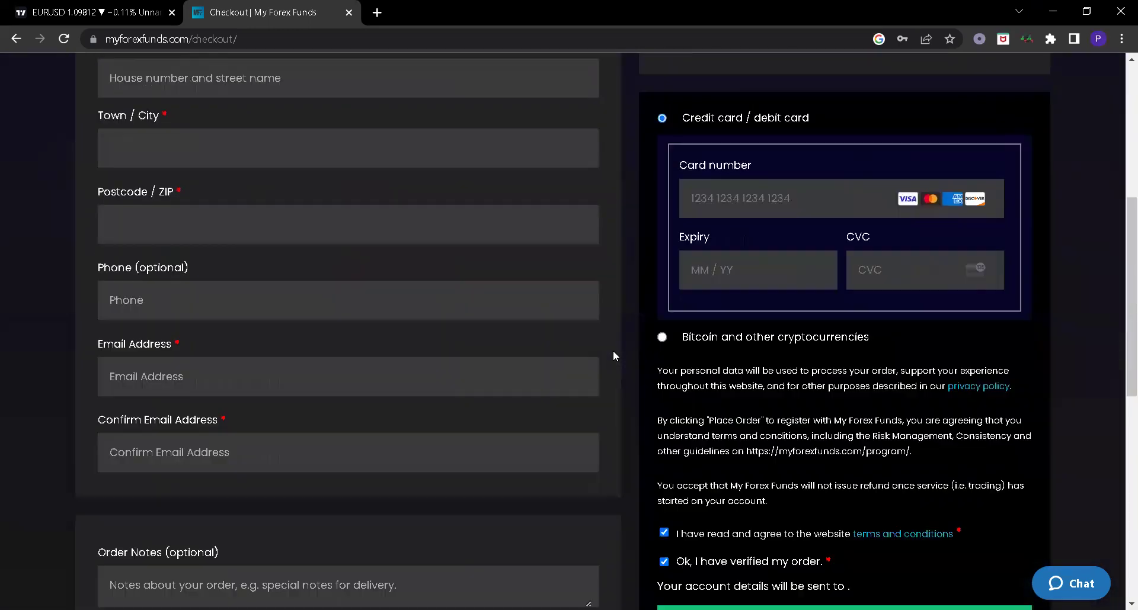
scroll(613, 350, up, 6)
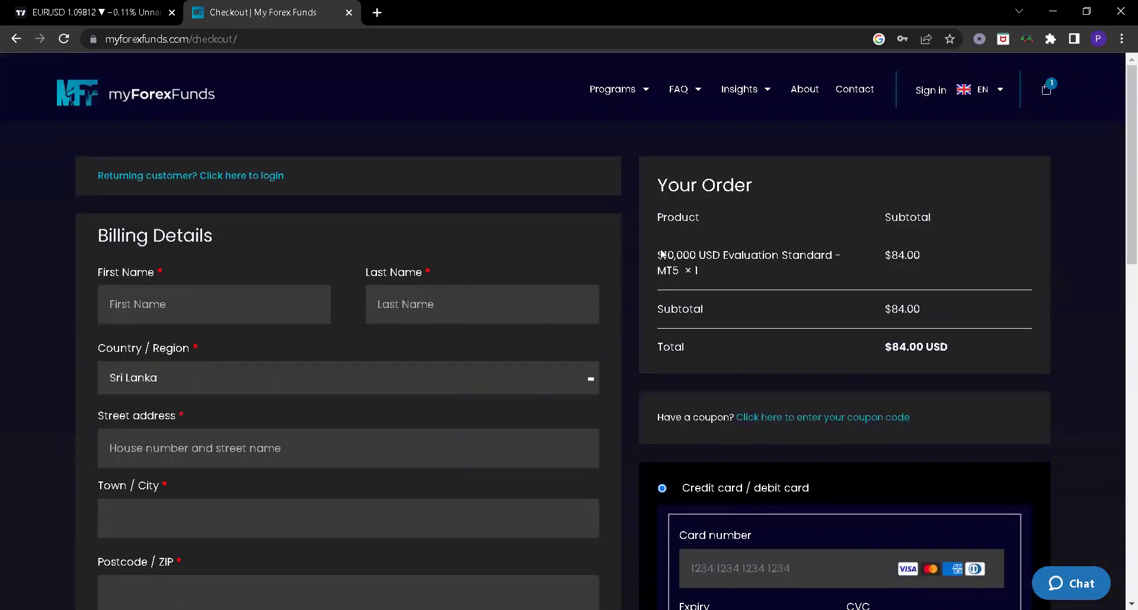
scroll(661, 253, down, 14)
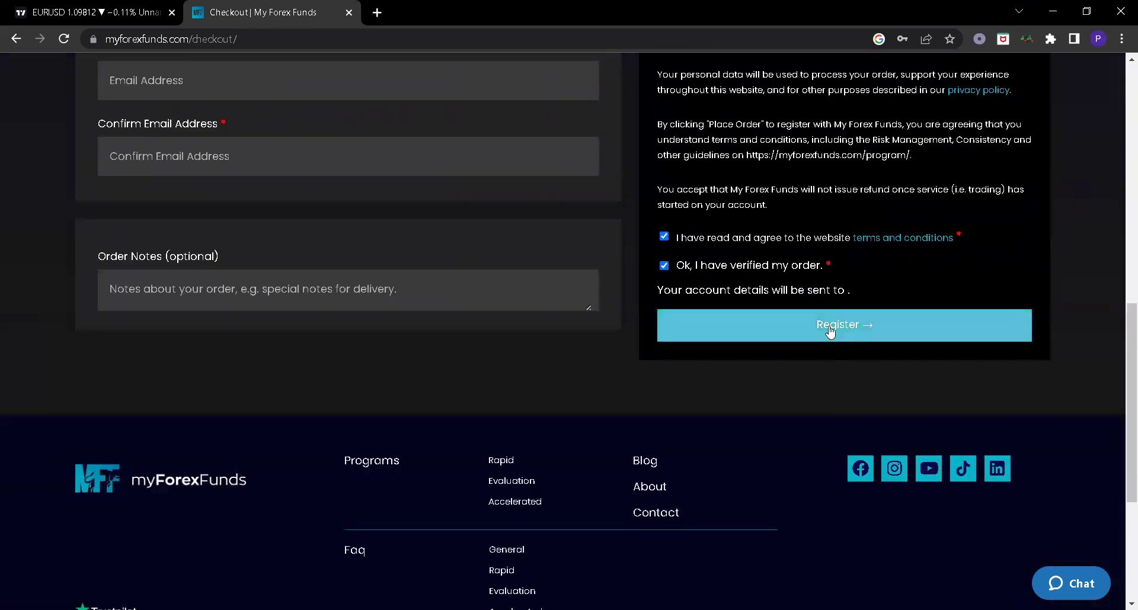
scroll(830, 332, up, 14)
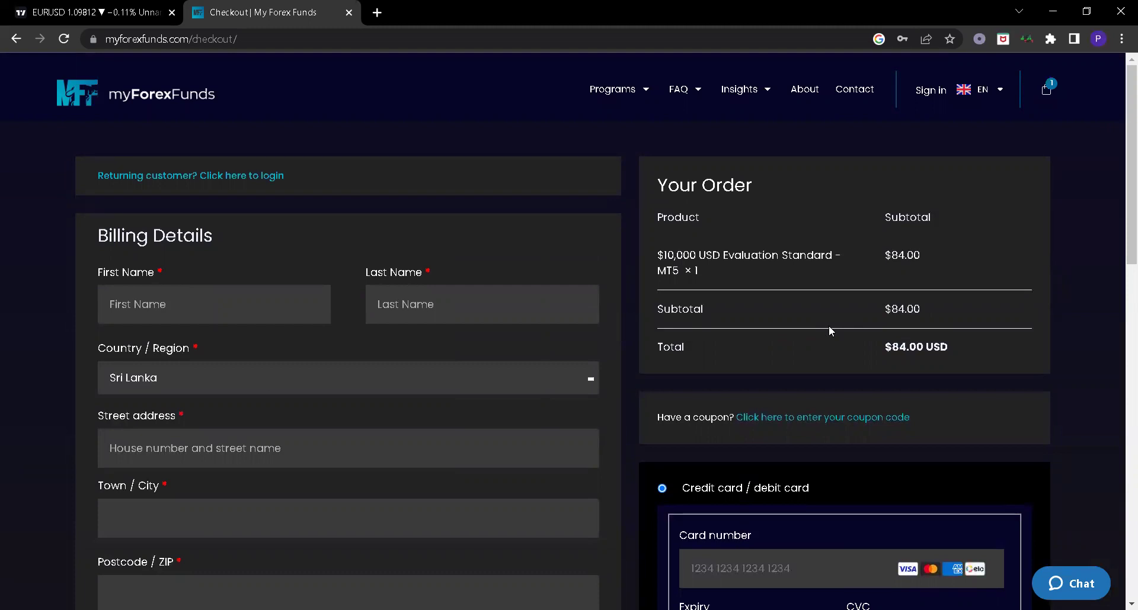
scroll(828, 325, down, 7)
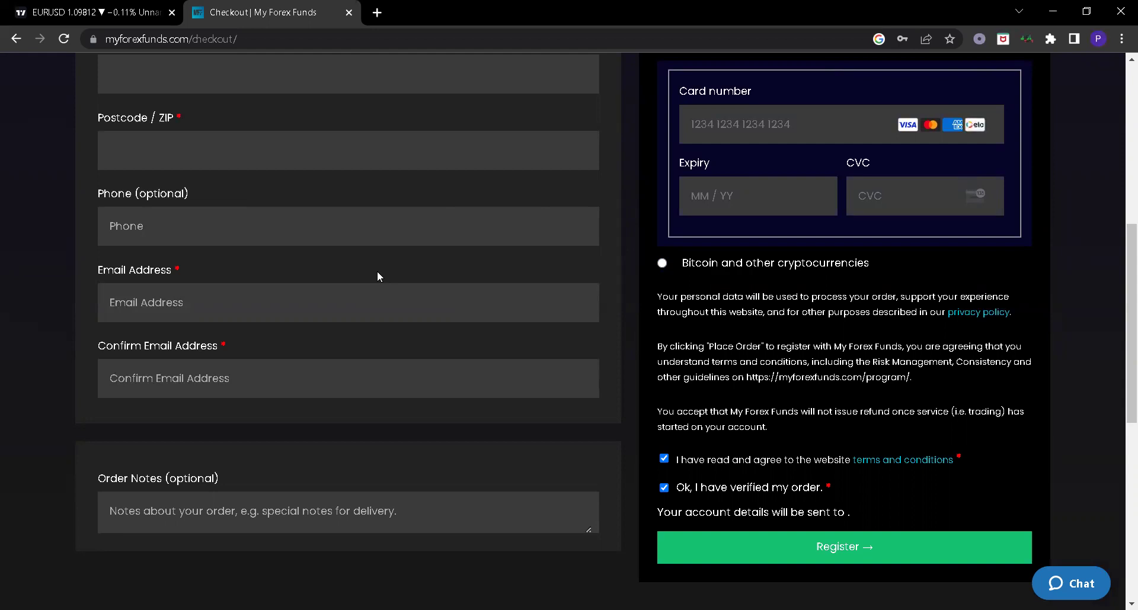
scroll(377, 276, up, 8)
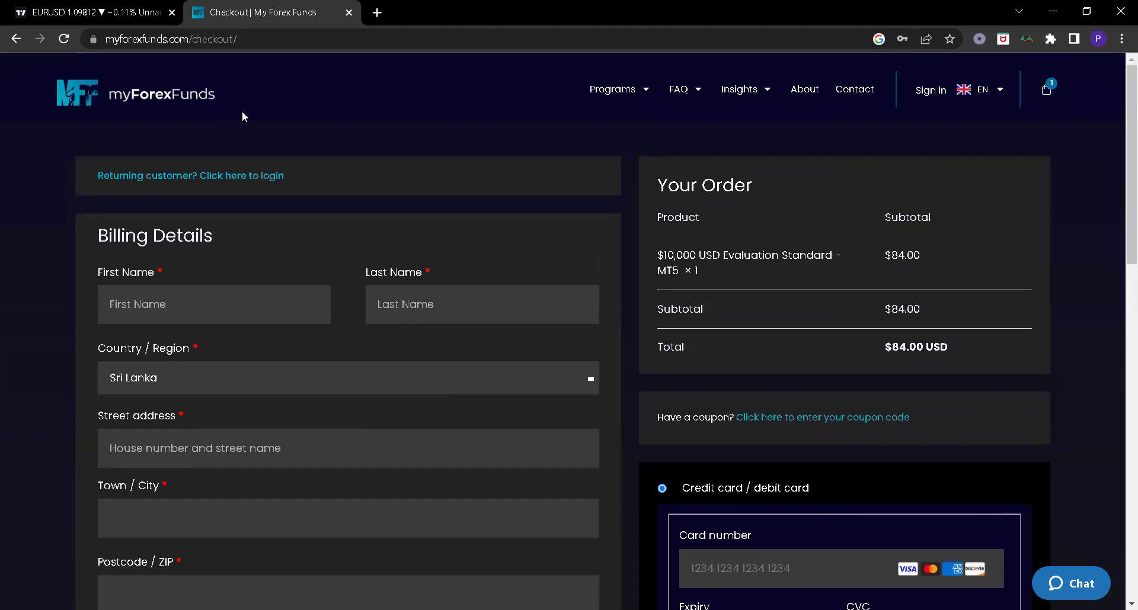
scroll(681, 240, down, 4)
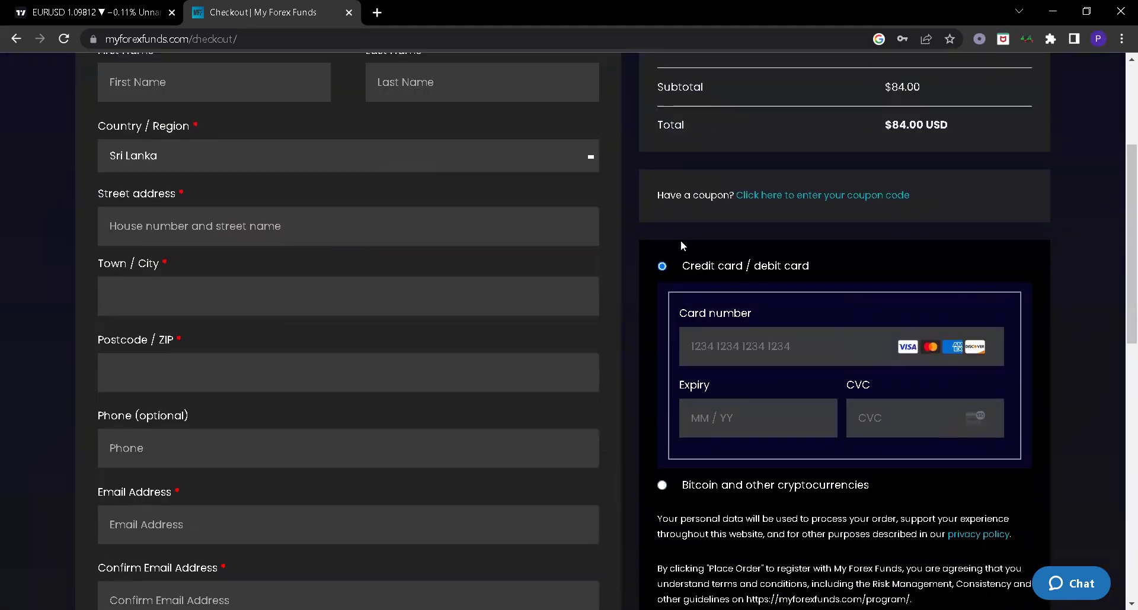